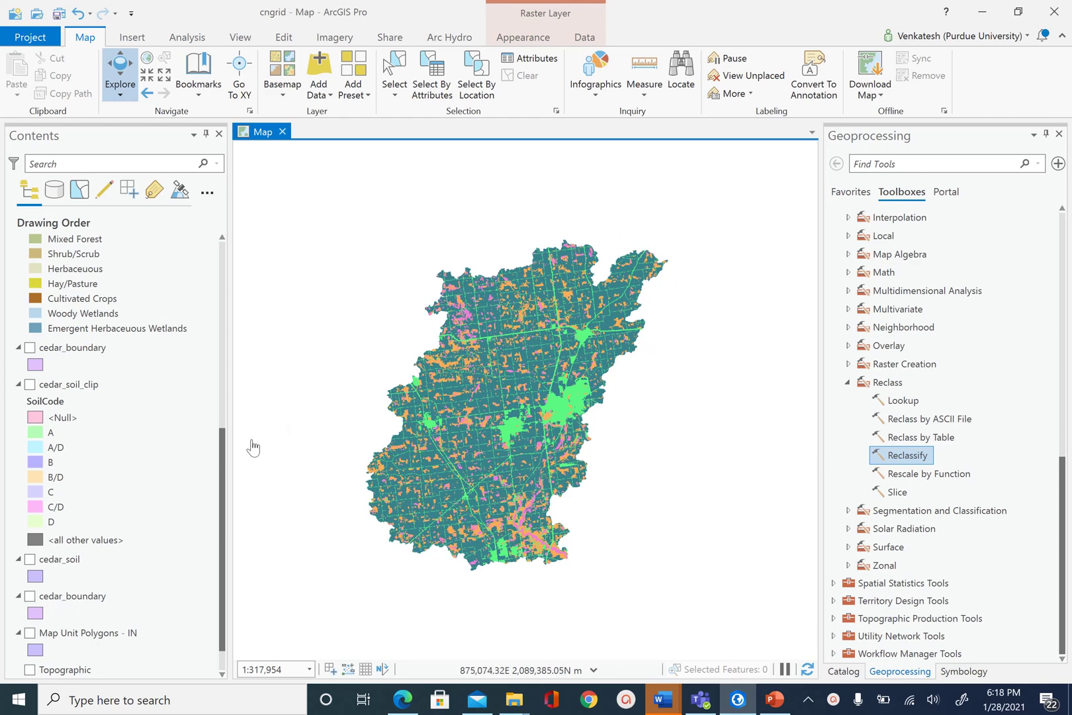
Bring lu_reclass and soil into view in Contents and zoom the map to the northern watershed
drag(220, 461, 225, 243)
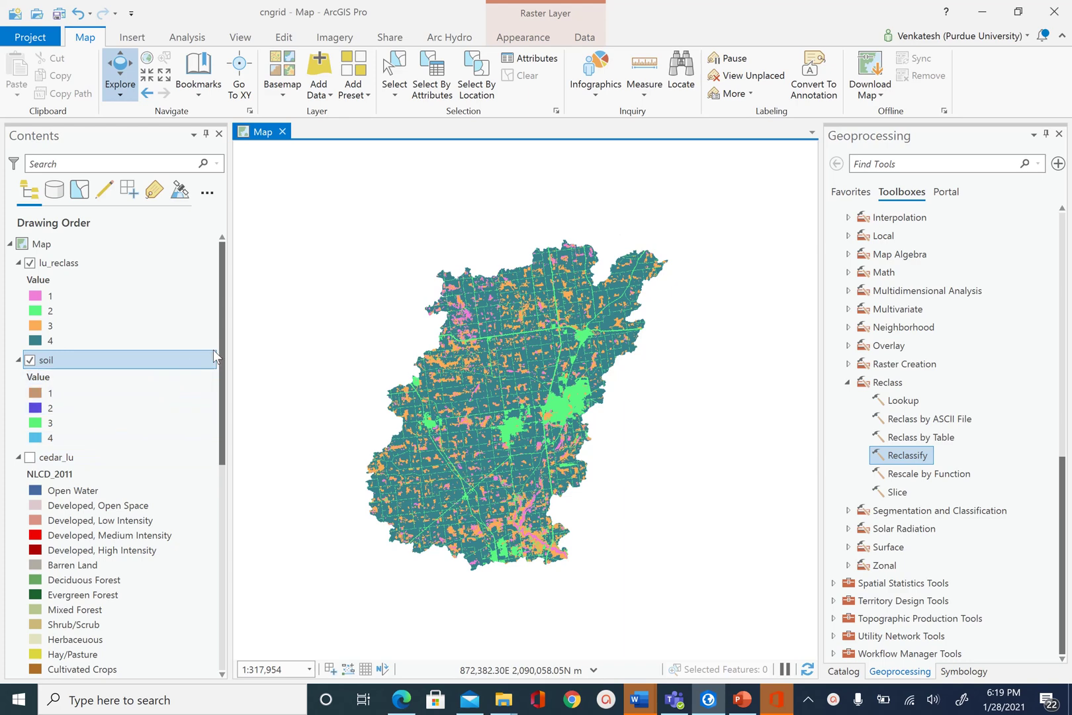
drag(222, 342, 225, 419)
click(40, 317)
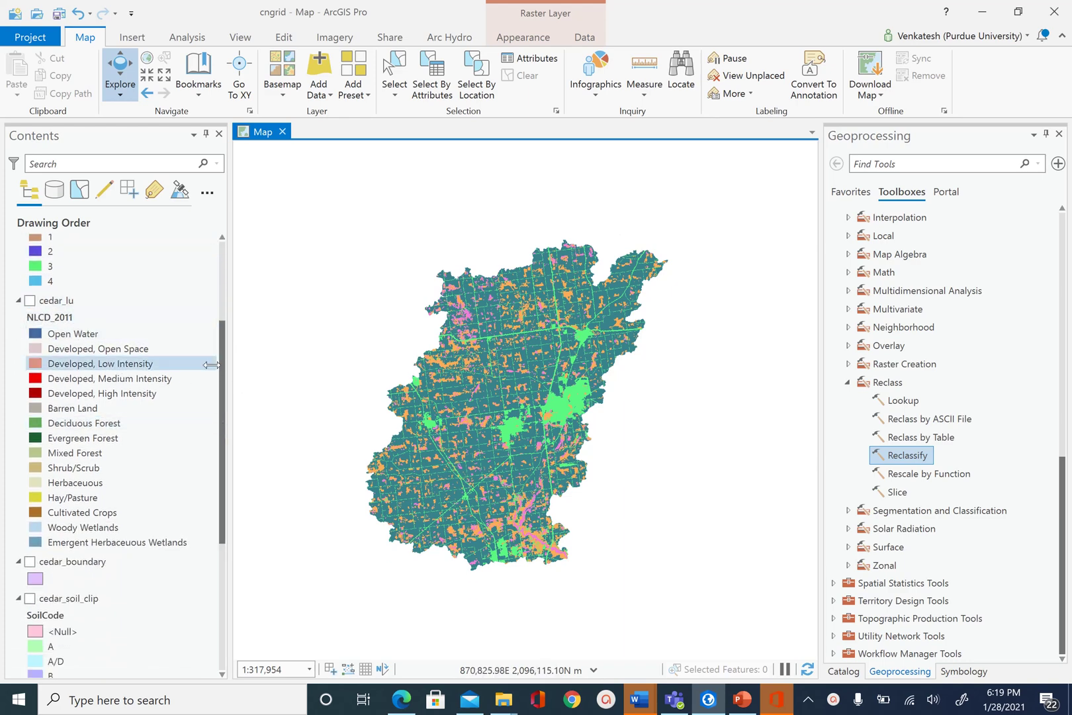
drag(219, 357, 213, 291)
scroll(560, 332, up, 3)
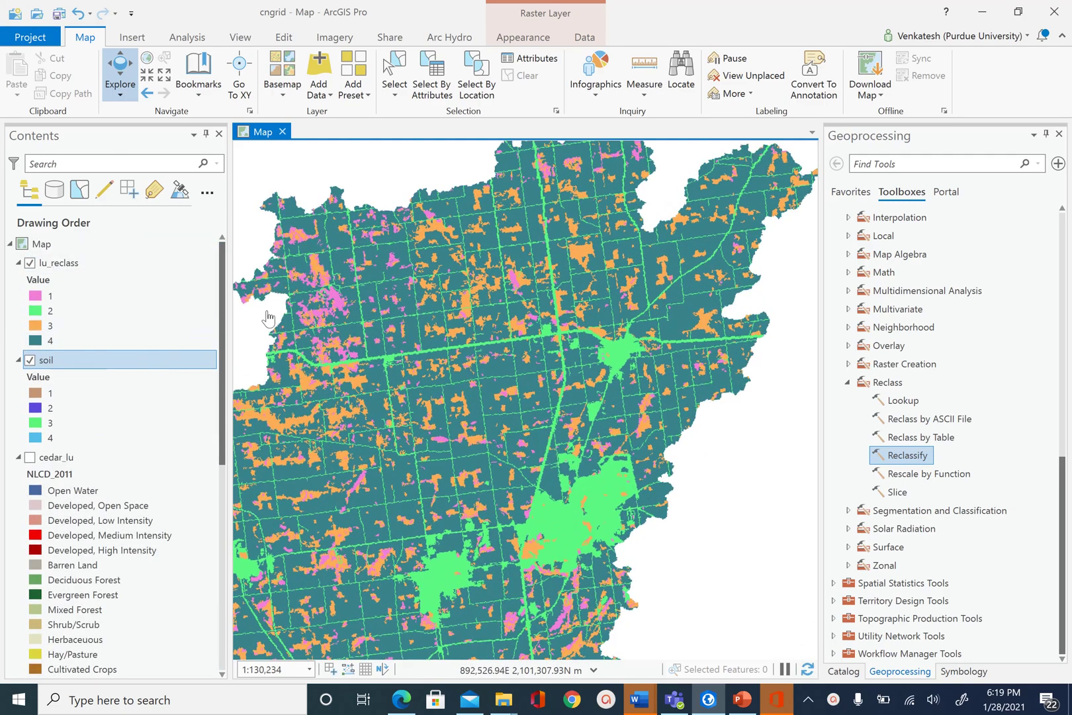
scroll(483, 314, down, 2)
drag(452, 317, 508, 334)
scroll(507, 334, up, 2)
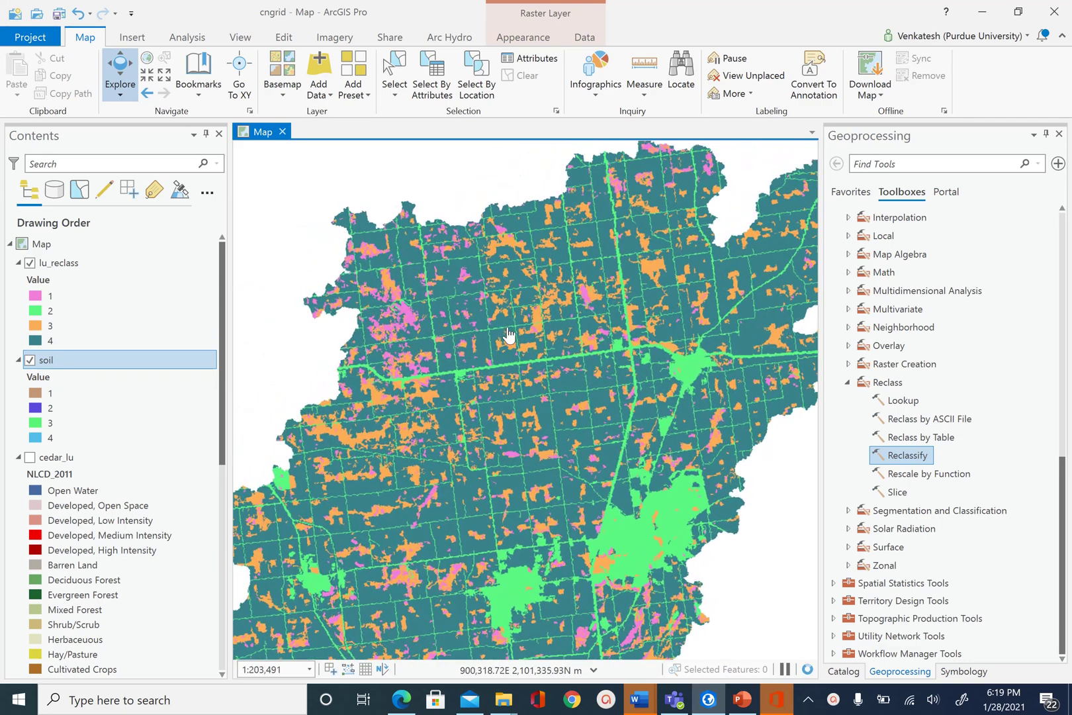
Inspect a watershed cell's pop-up showing lu_reclass value 4 and soil value 2
click(472, 276)
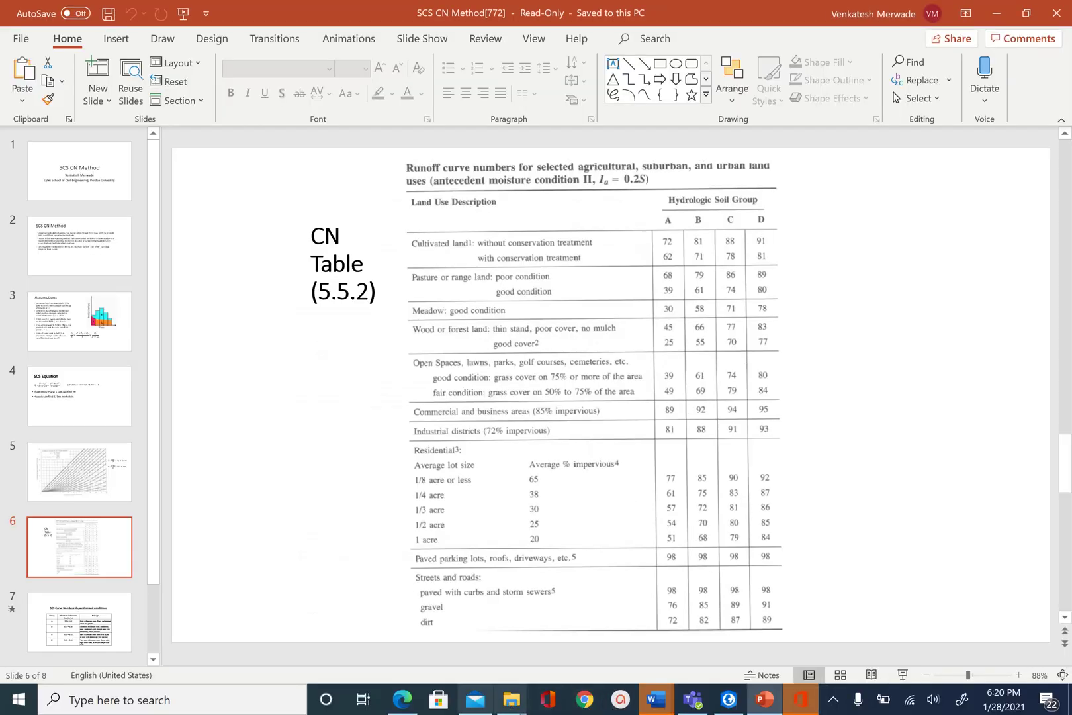
Return to ArcGIS Pro, close the cell values pop-up and zoom the map out
click(728, 699)
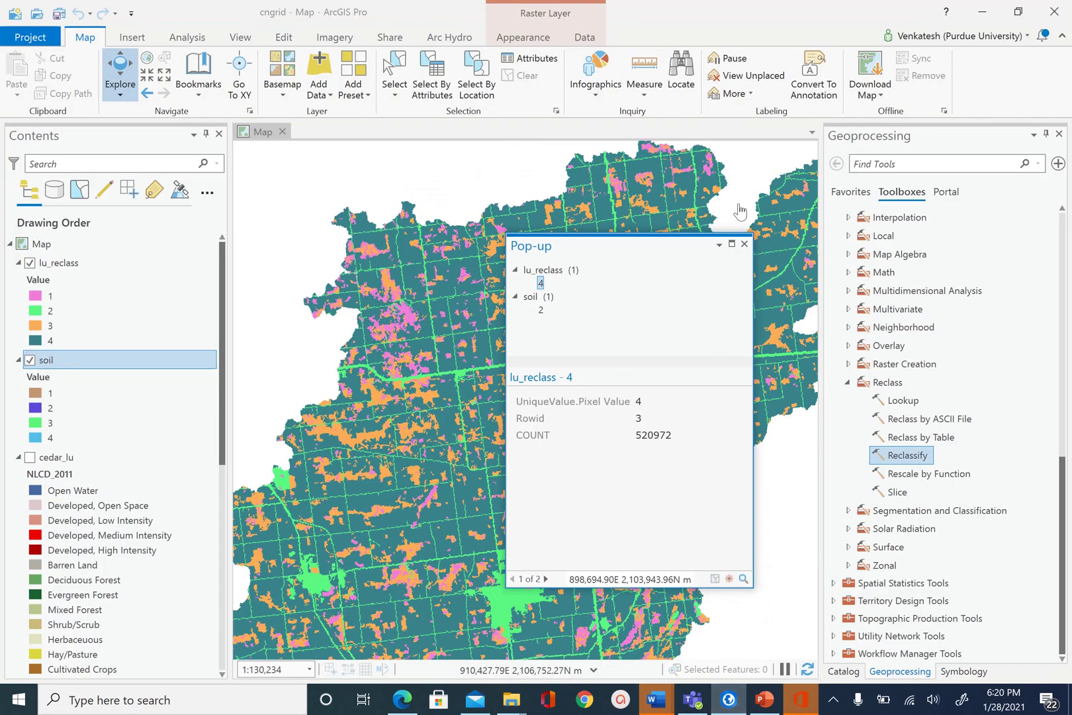
click(743, 244)
scroll(682, 266, down, 5)
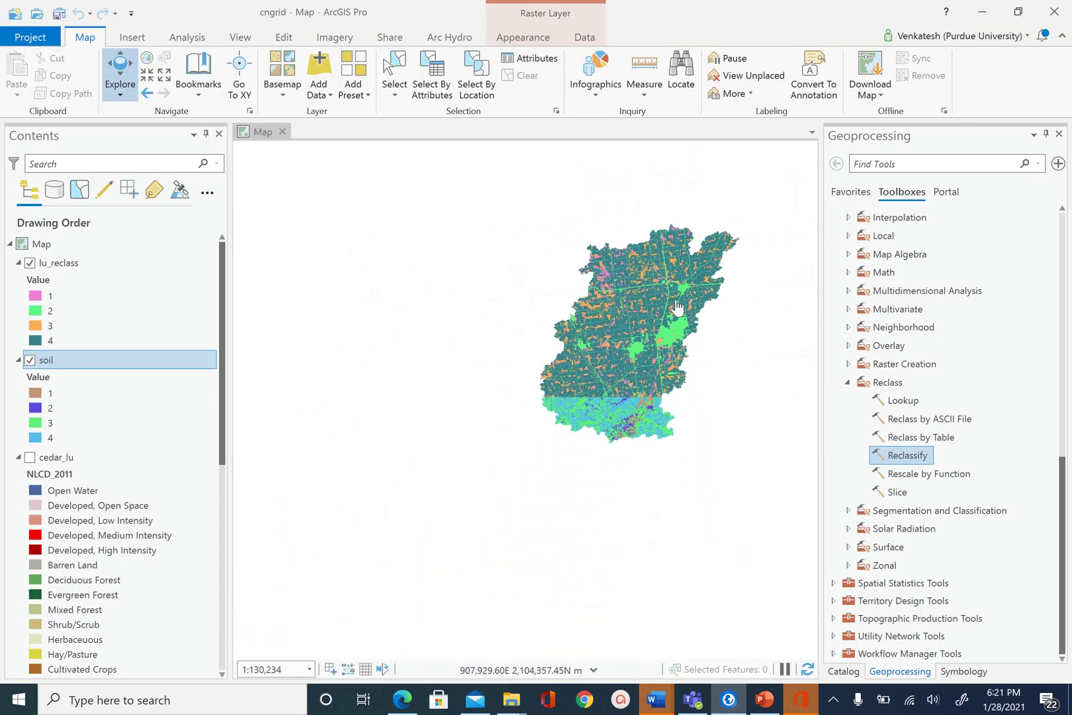
scroll(643, 366, up, 2)
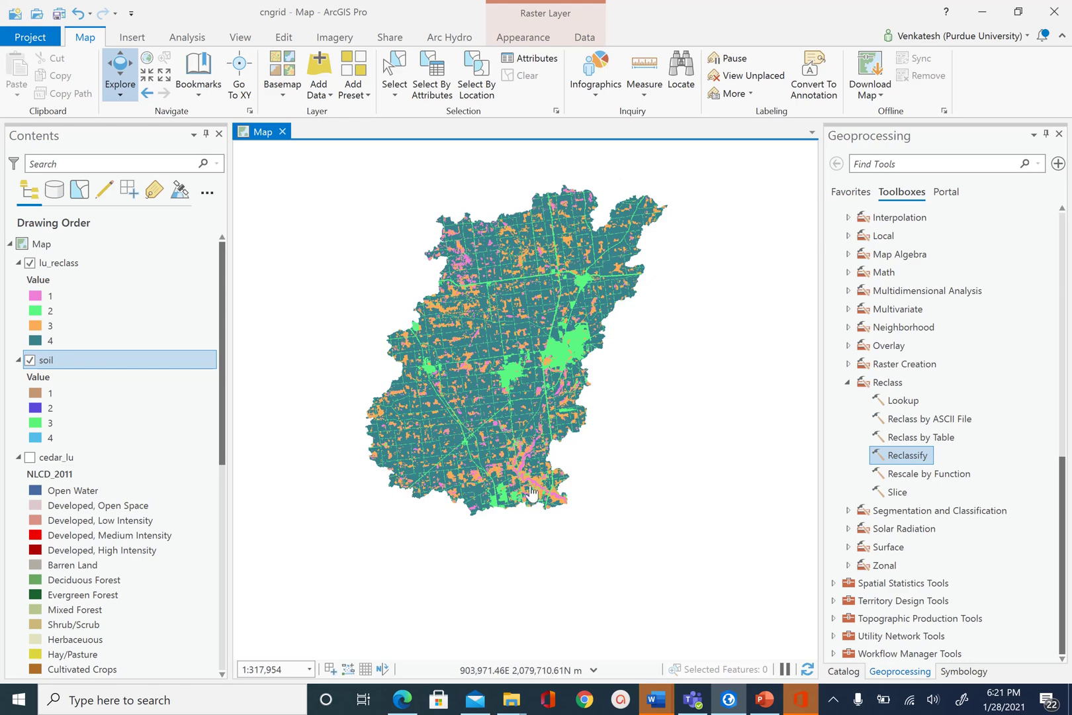
Open the cnquery expression file from the cngrid folder in Notepad
mouse_move(510, 705)
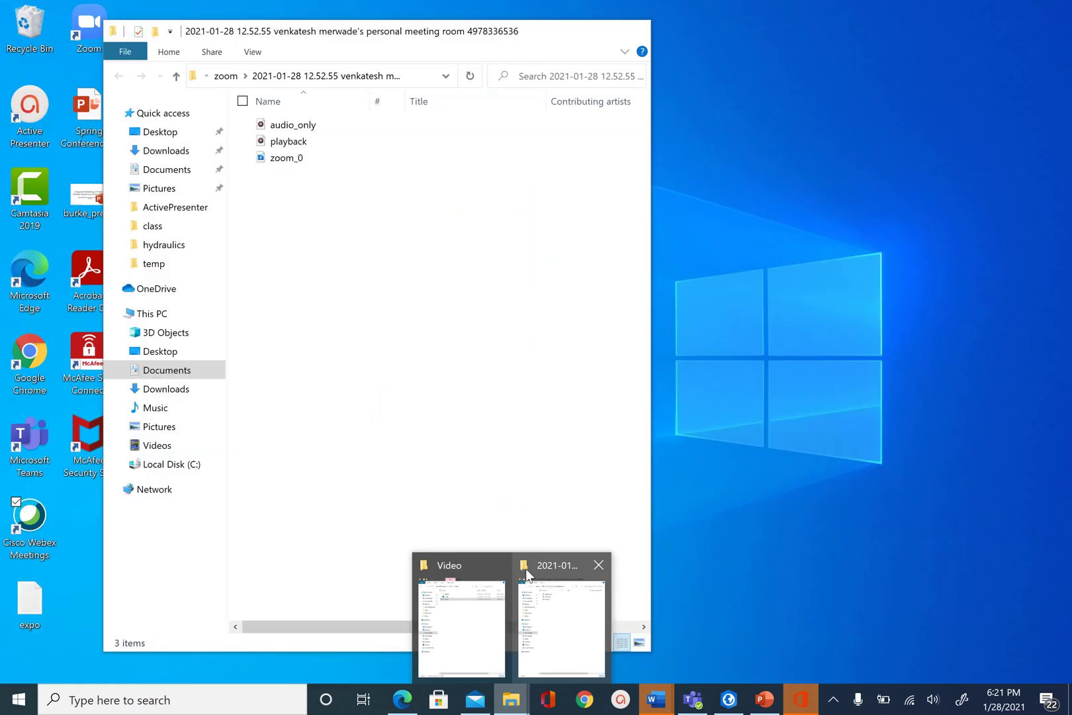
mouse_move(493, 577)
click(561, 625)
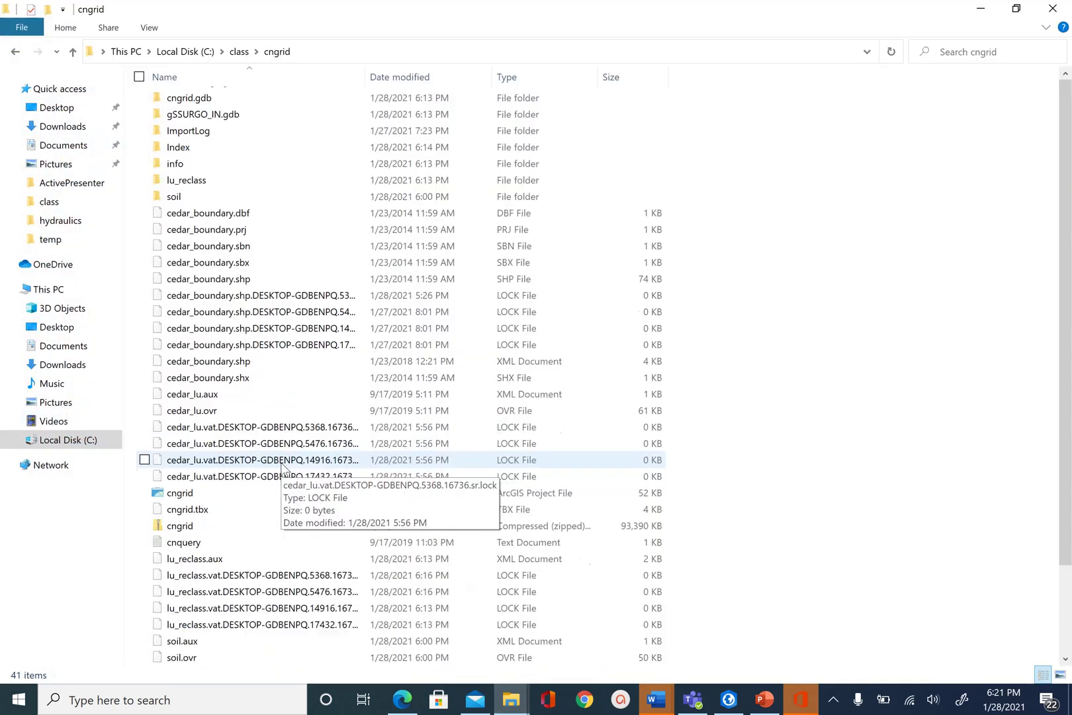
scroll(286, 467, down, 1)
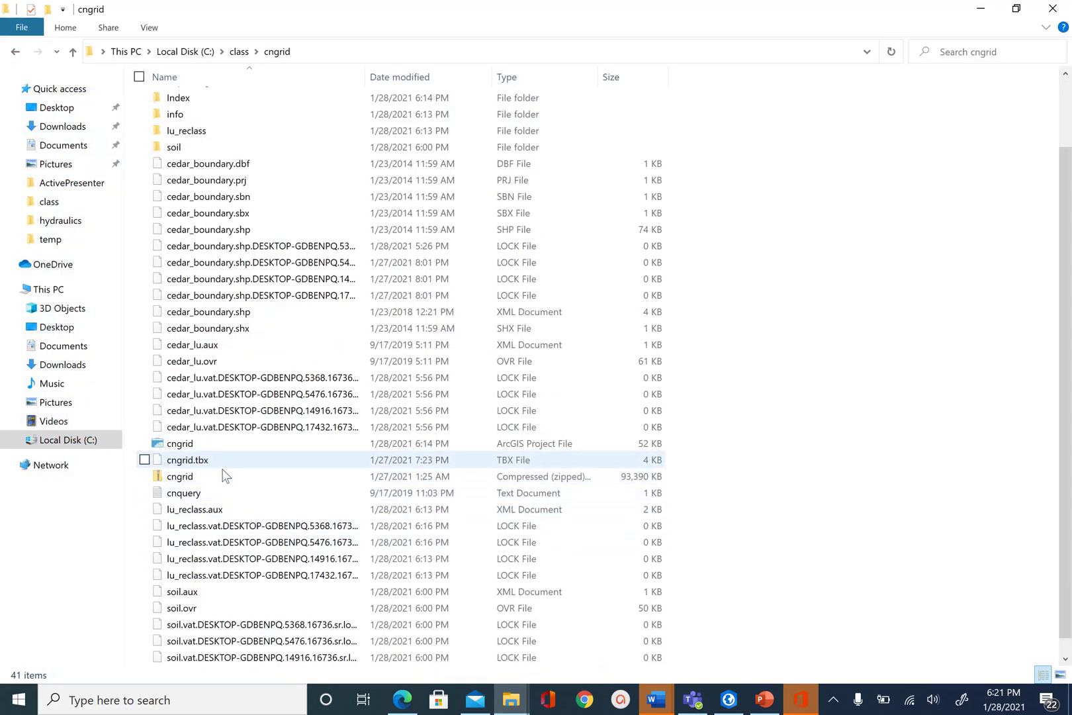
click(214, 495)
double_click(214, 492)
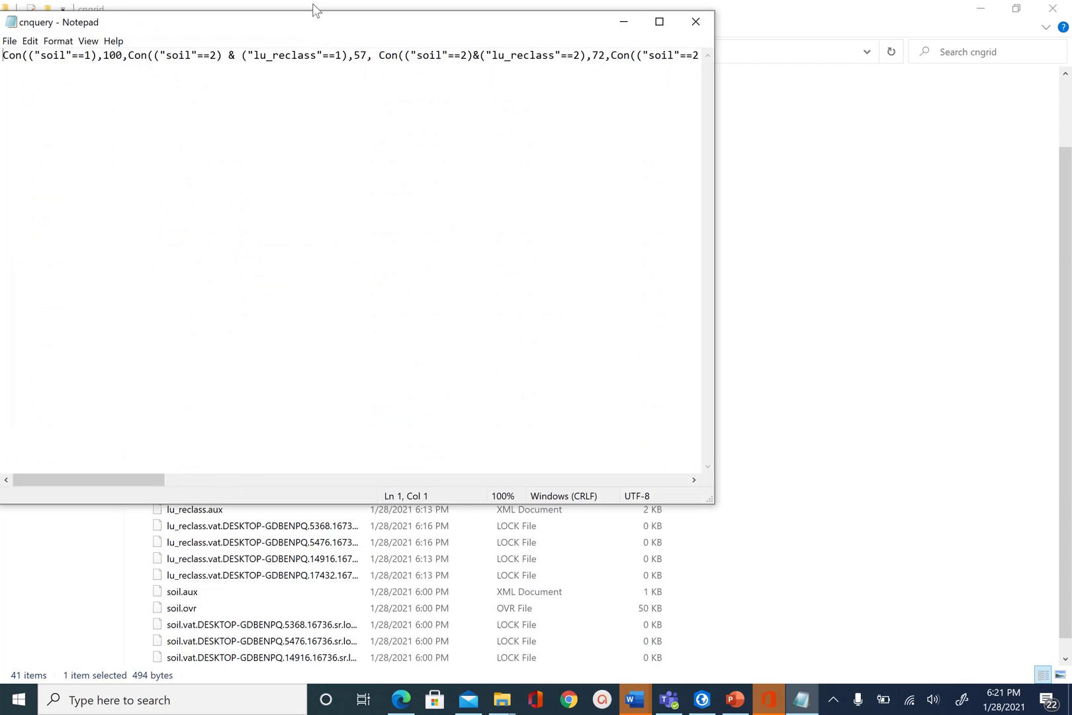
Maximize Notepad and review the Con expression assigning soil 2 curve numbers 57, 72, 81, 86
double_click(311, 20)
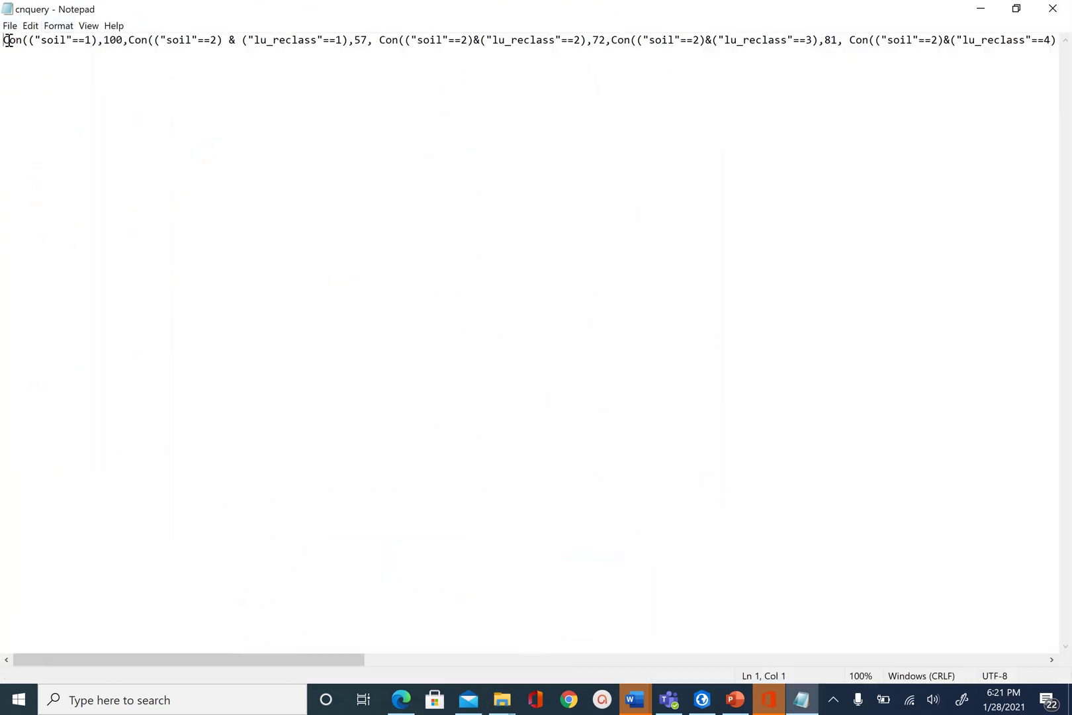
drag(8, 41, 967, 74)
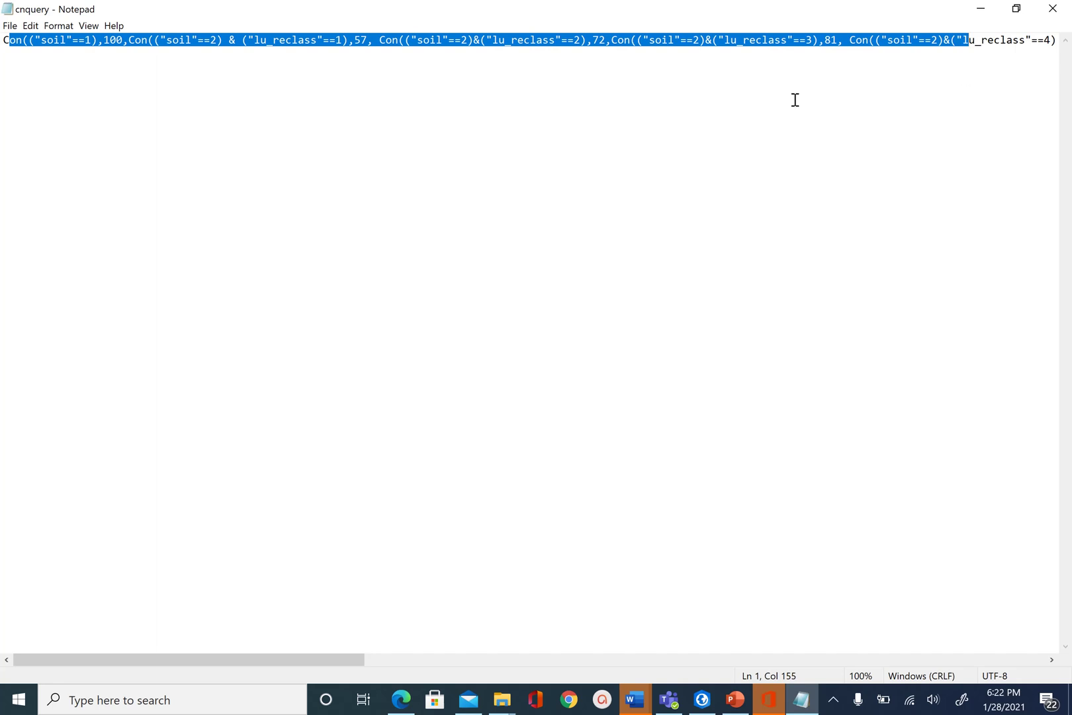
click(614, 133)
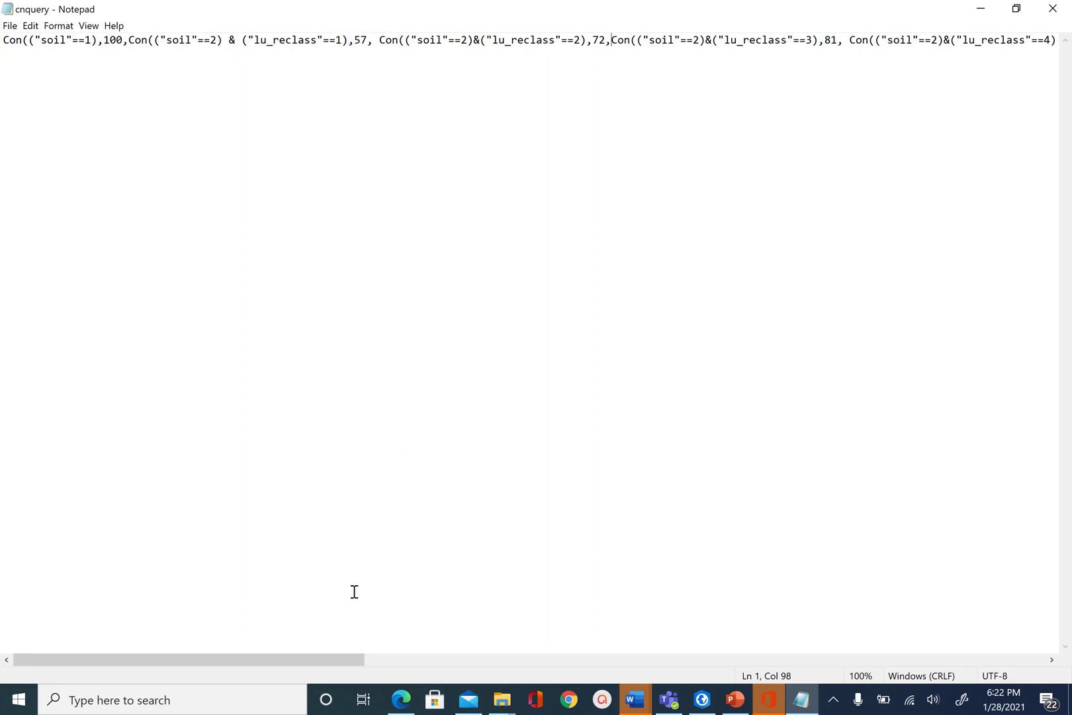
drag(296, 664, 338, 636)
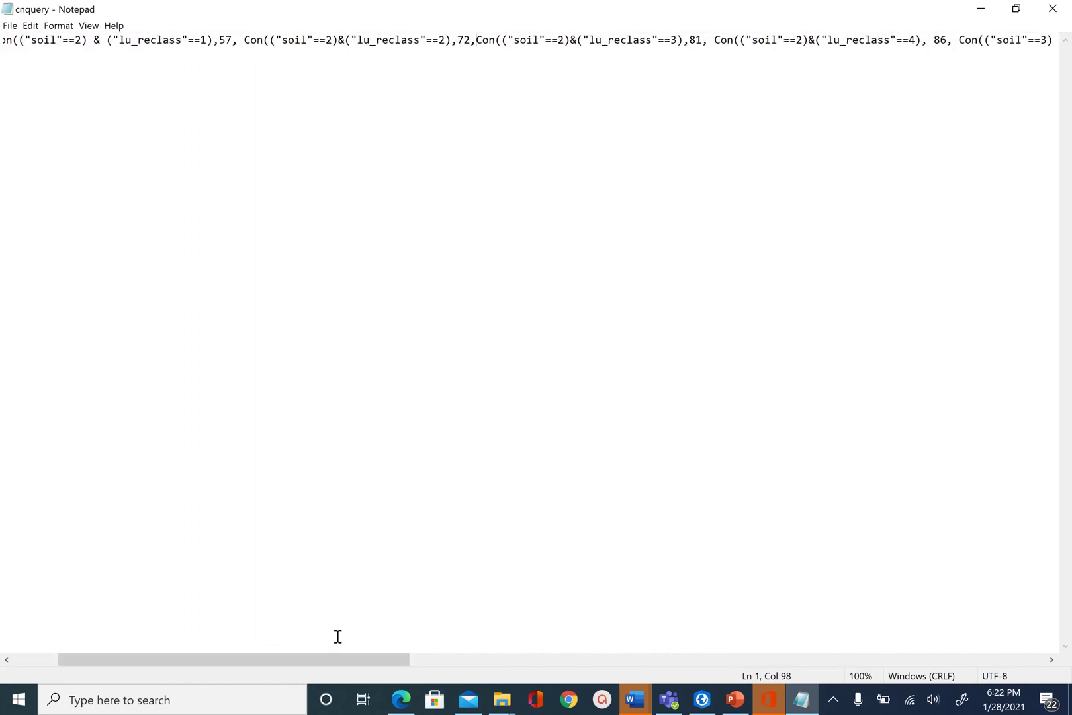
Minimize Notepad and Explorer, then open Raster Calculator from Spatial Analyst's Map Algebra toolset
click(982, 9)
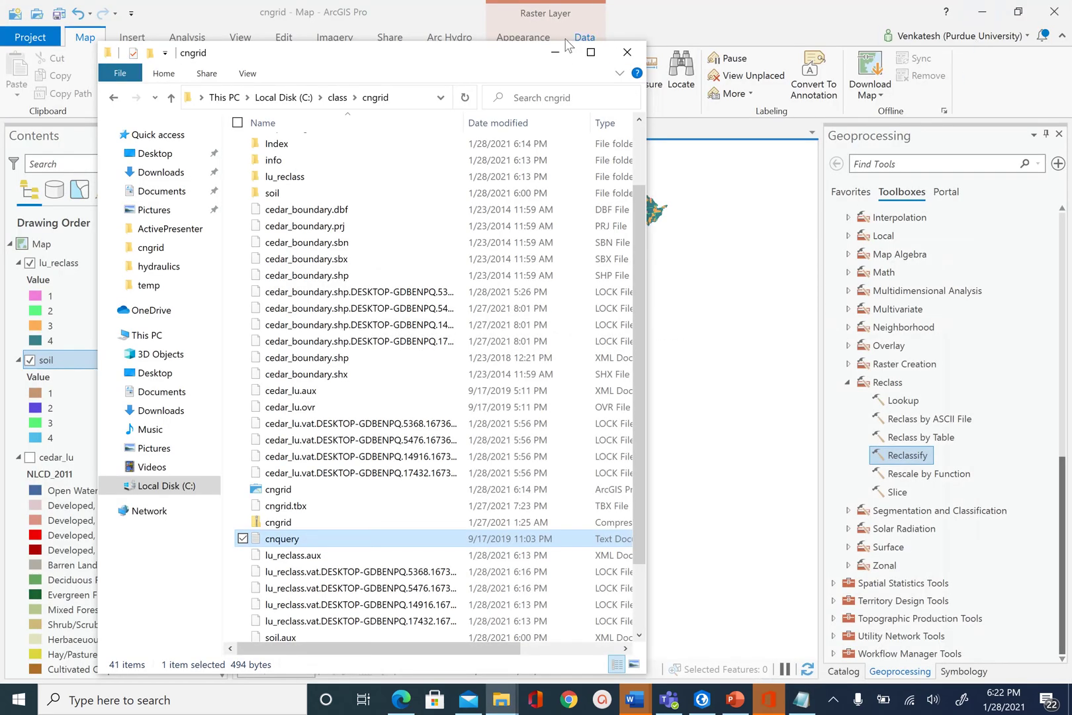
click(564, 50)
click(849, 383)
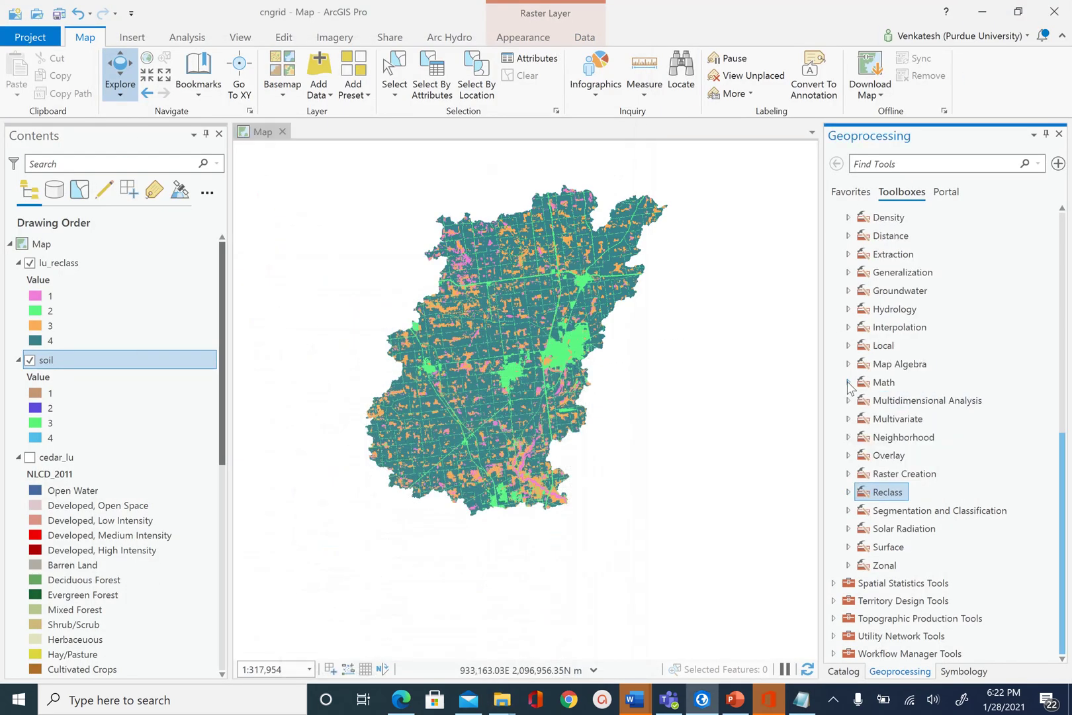
scroll(918, 291, up, 2)
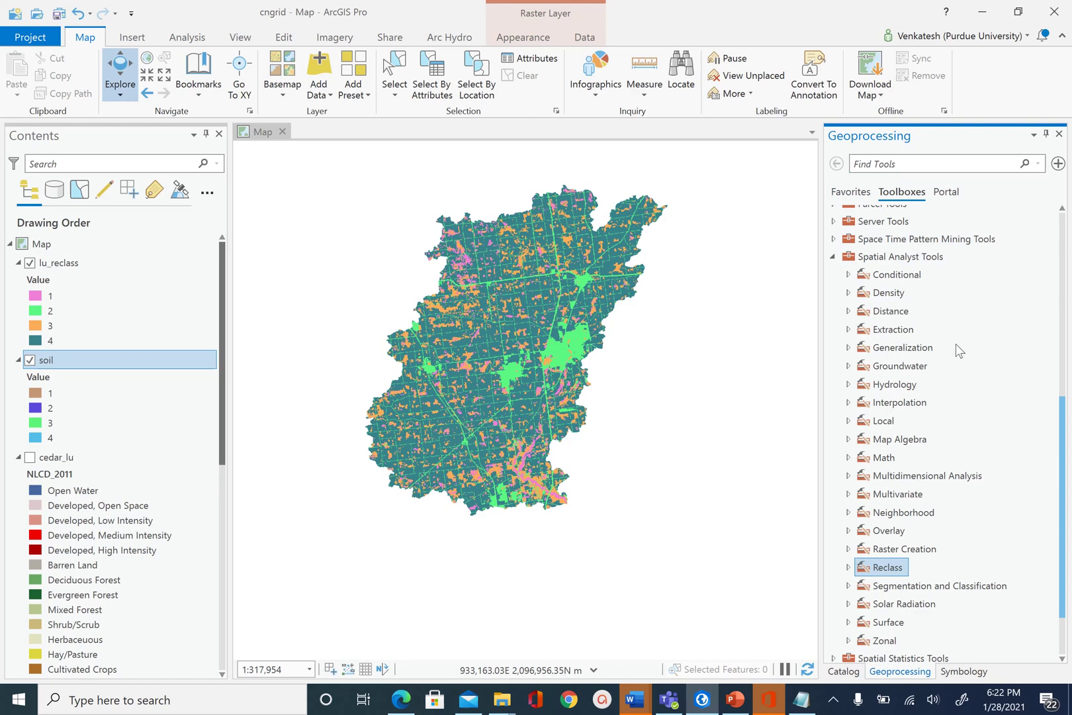
scroll(955, 343, down, 1)
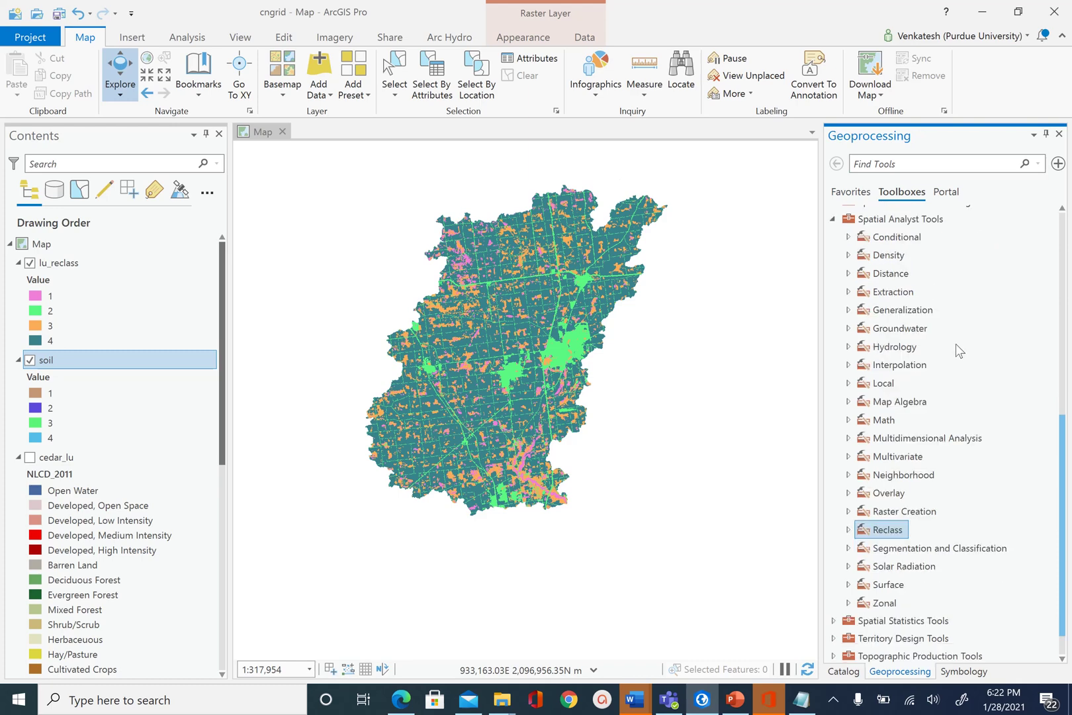
click(848, 403)
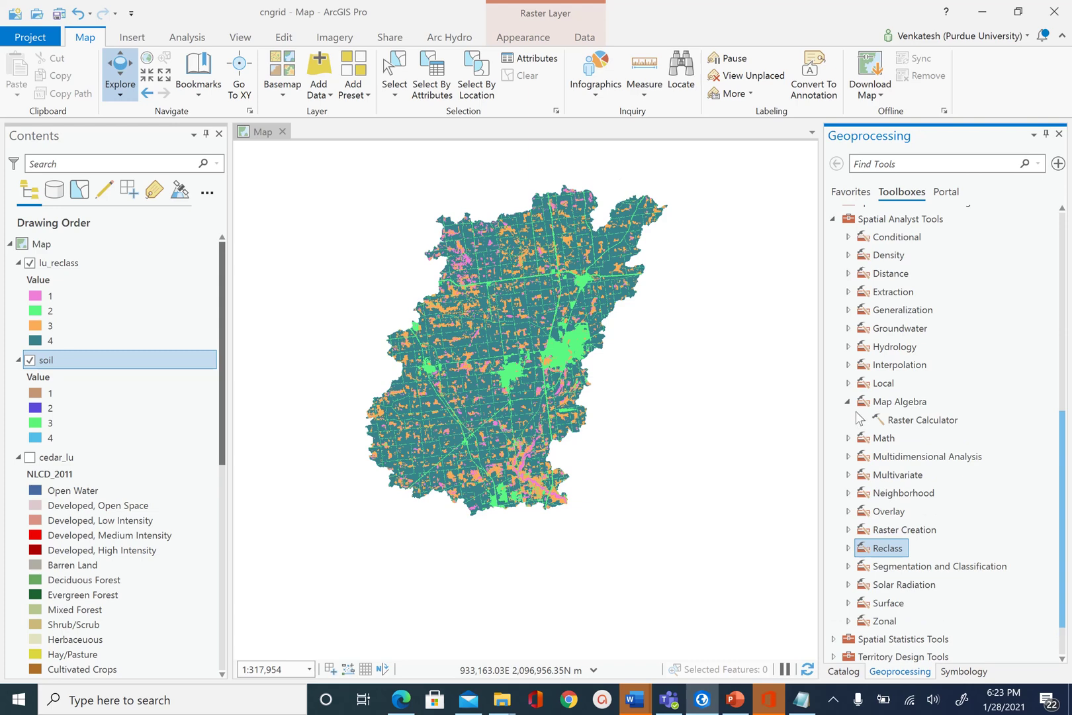
click(913, 421)
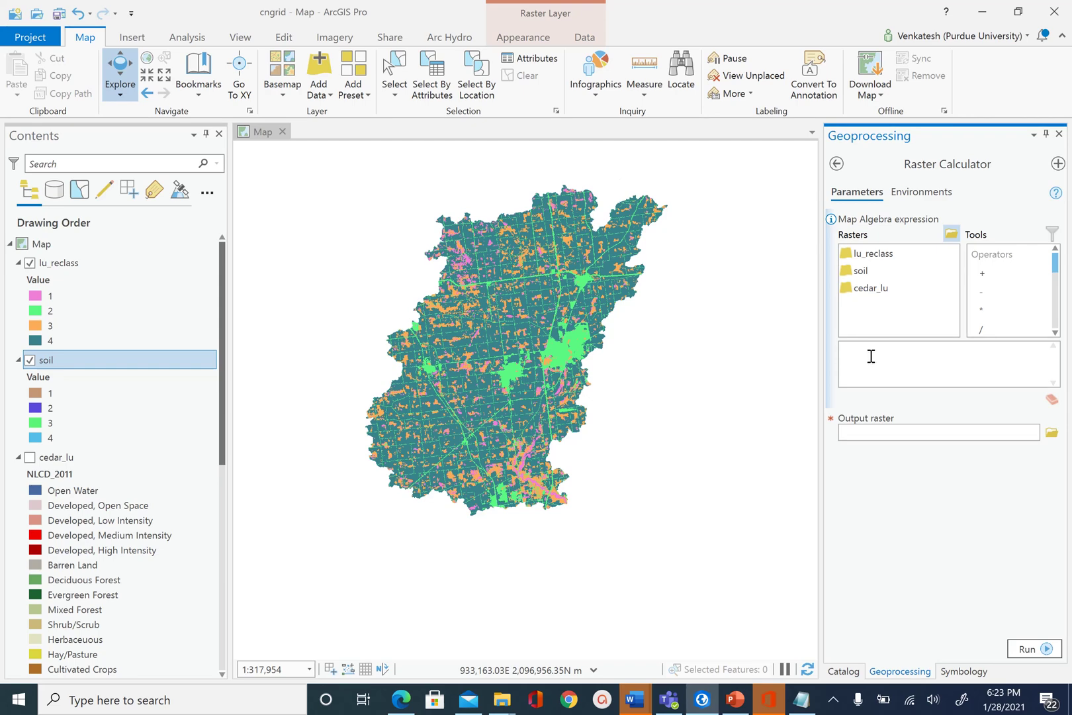
Paste the nested Con curve-number expression into Raster Calculator and select the Output raster field
click(801, 699)
click(892, 354)
key(ctrl+v)
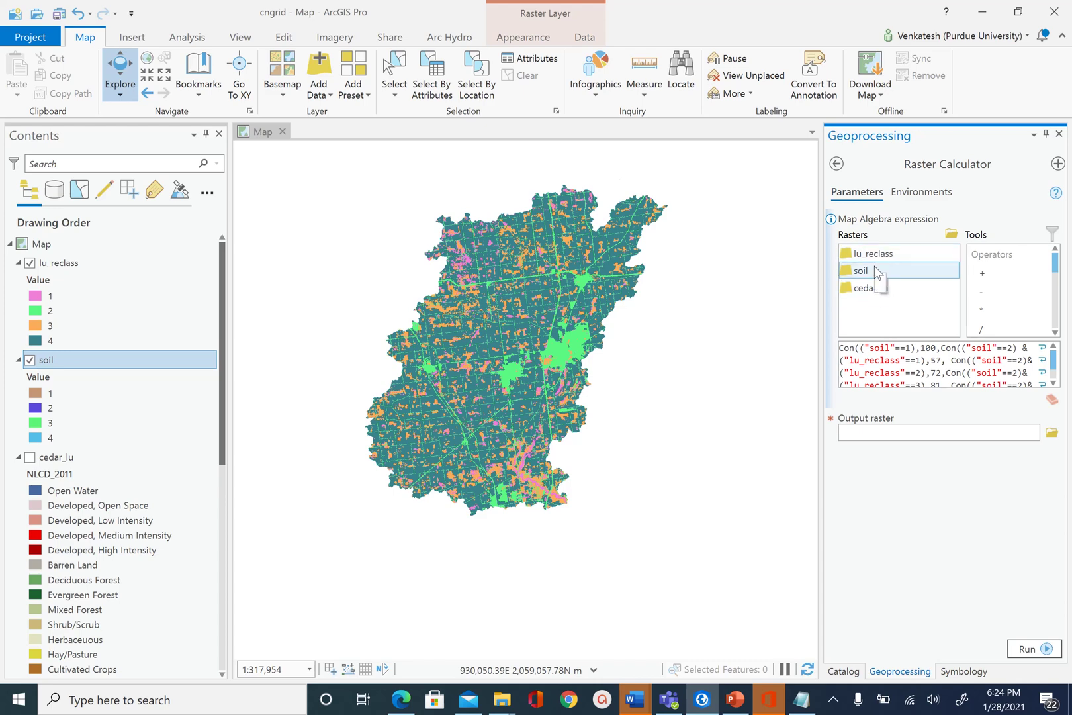
click(944, 431)
Name the output raster cngrid in the cngrid folder's save dialog
click(1051, 434)
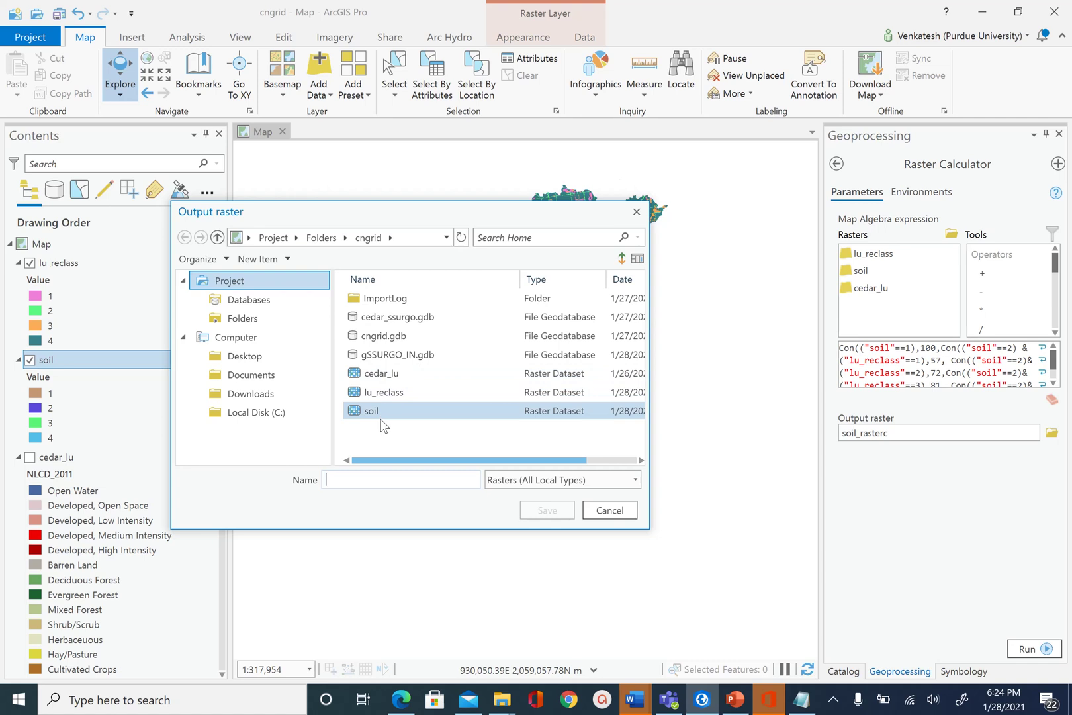
click(401, 483)
text(cn)
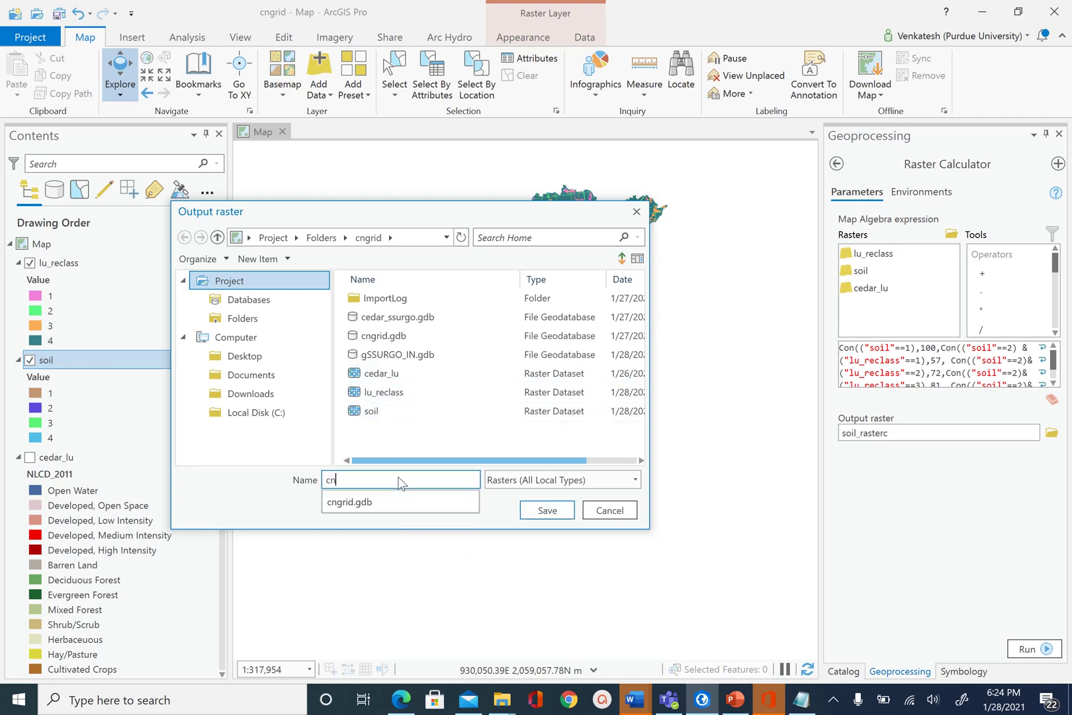
text(grid)
Save the output as cngrid, run Raster Calculator, and frame the new cngrid layer
click(551, 513)
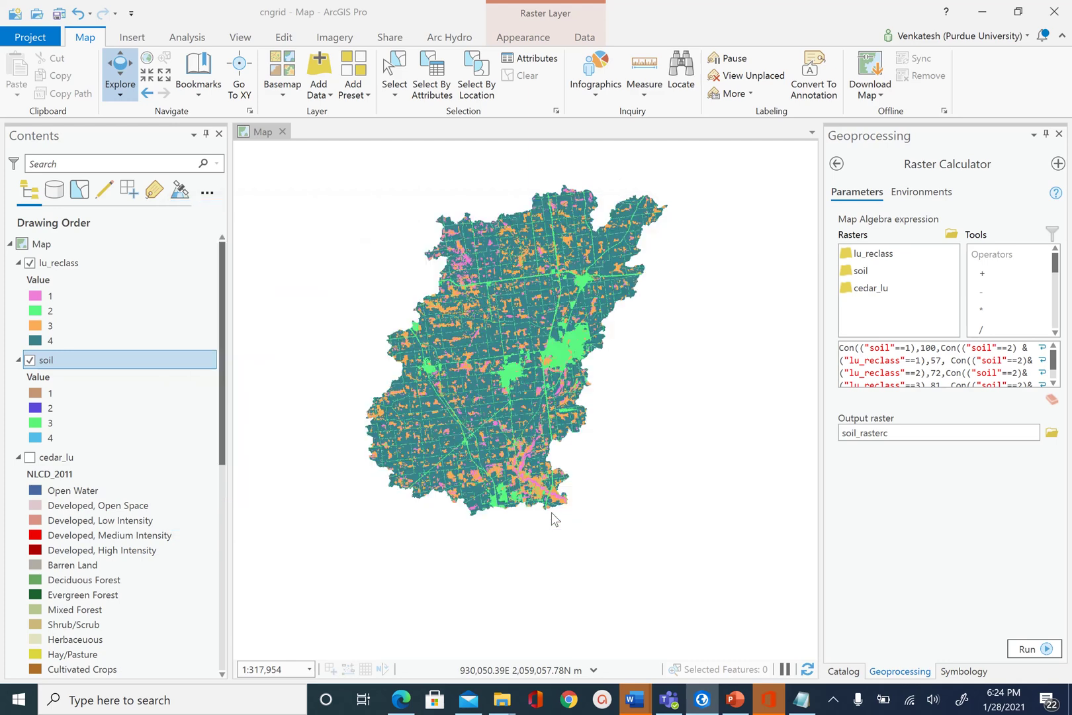
click(1027, 649)
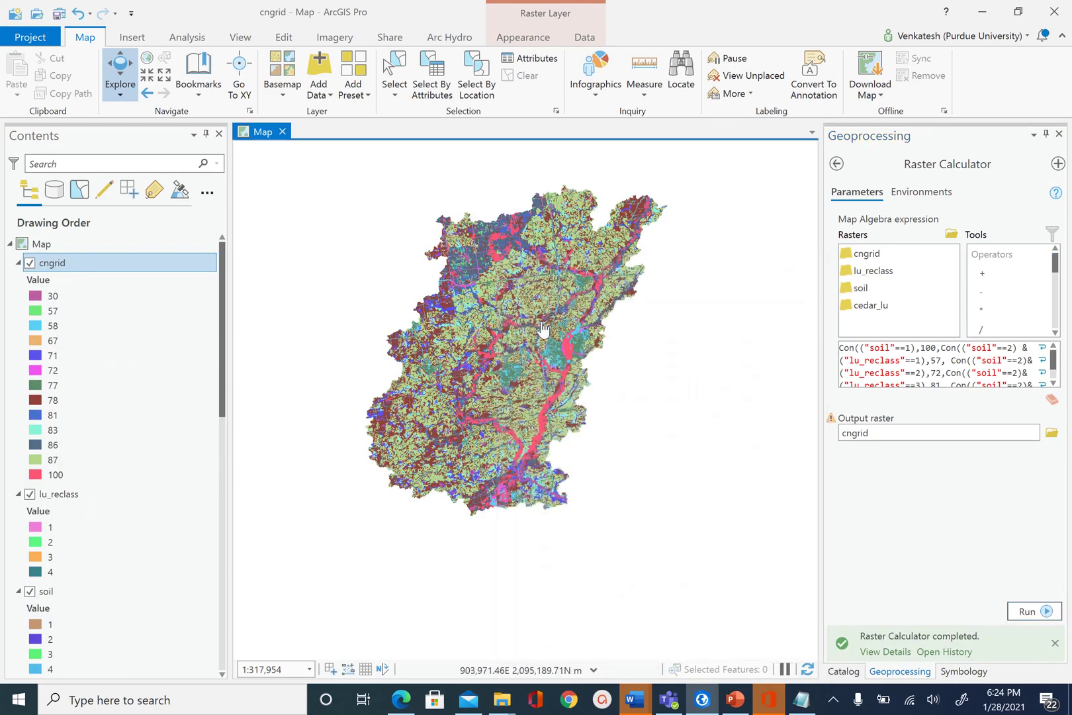
scroll(542, 334, up, 3)
drag(542, 339, 560, 383)
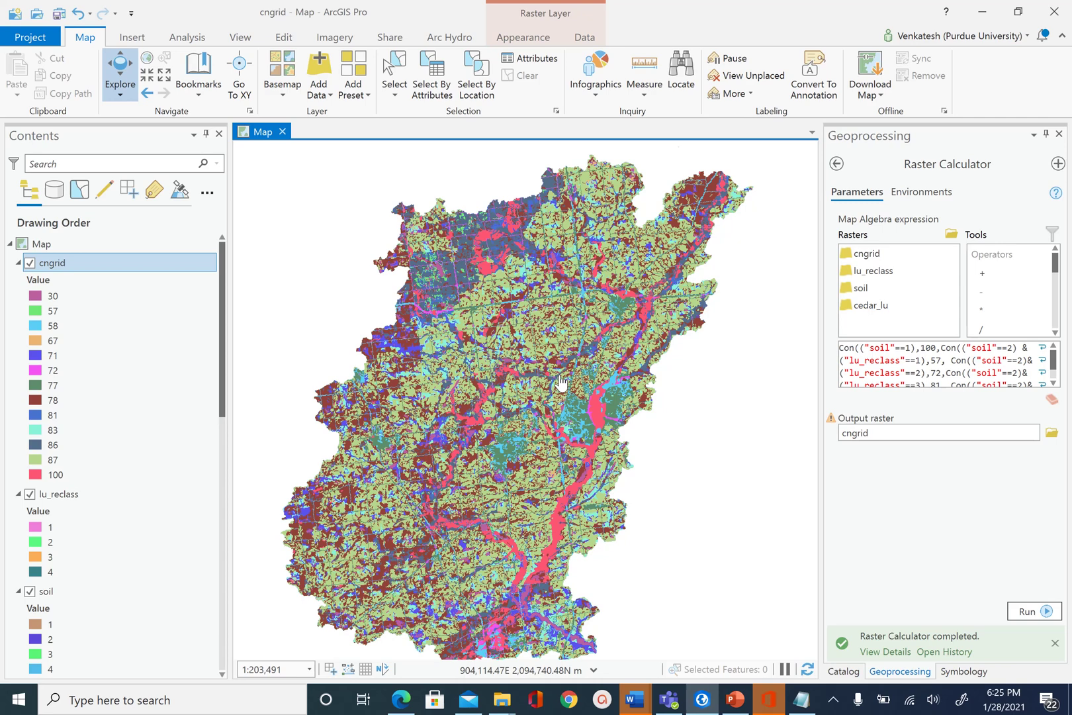
Verify cngrid reads 86 where lu_reclass is 4 and soil 2, then save the project
click(493, 296)
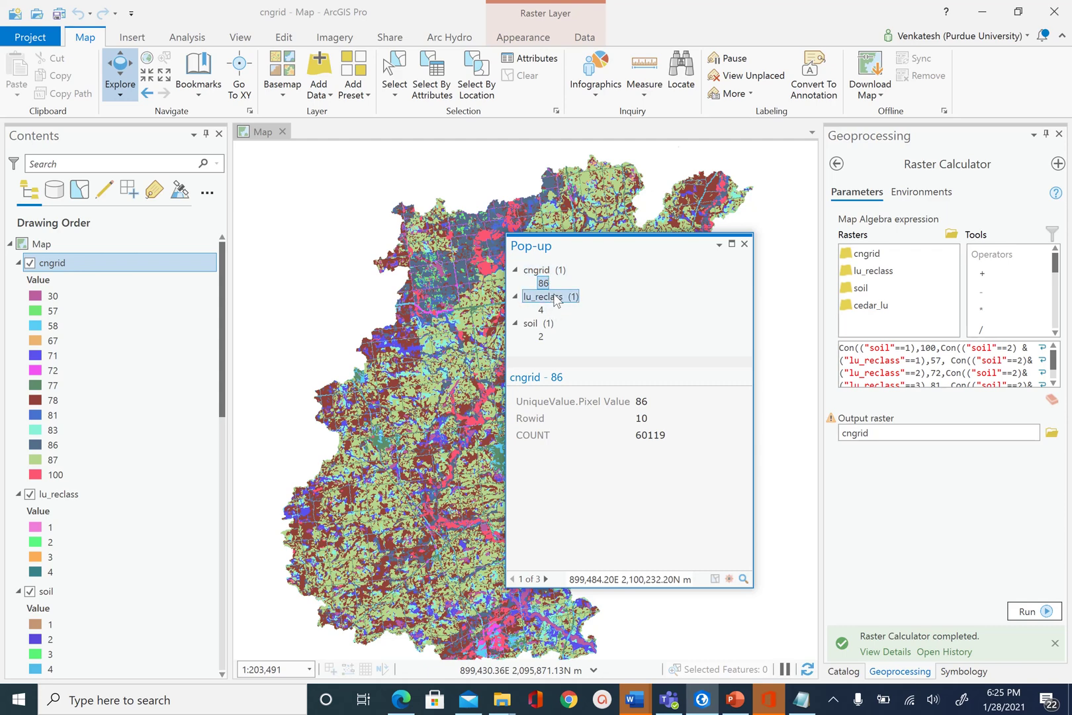
click(745, 243)
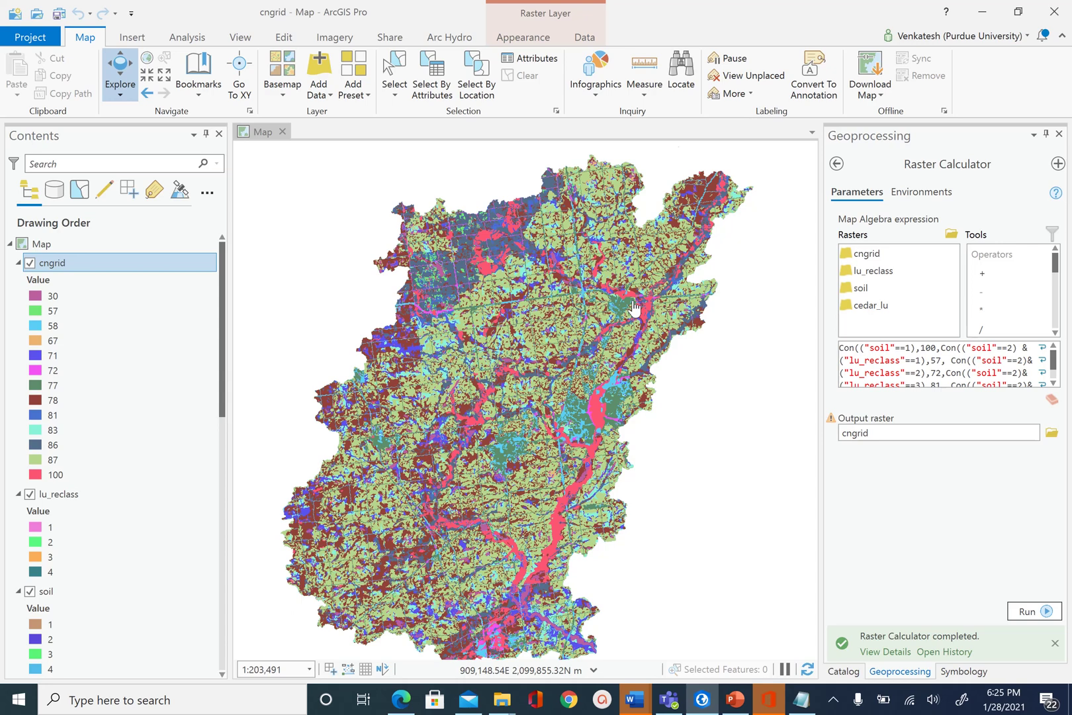
click(59, 18)
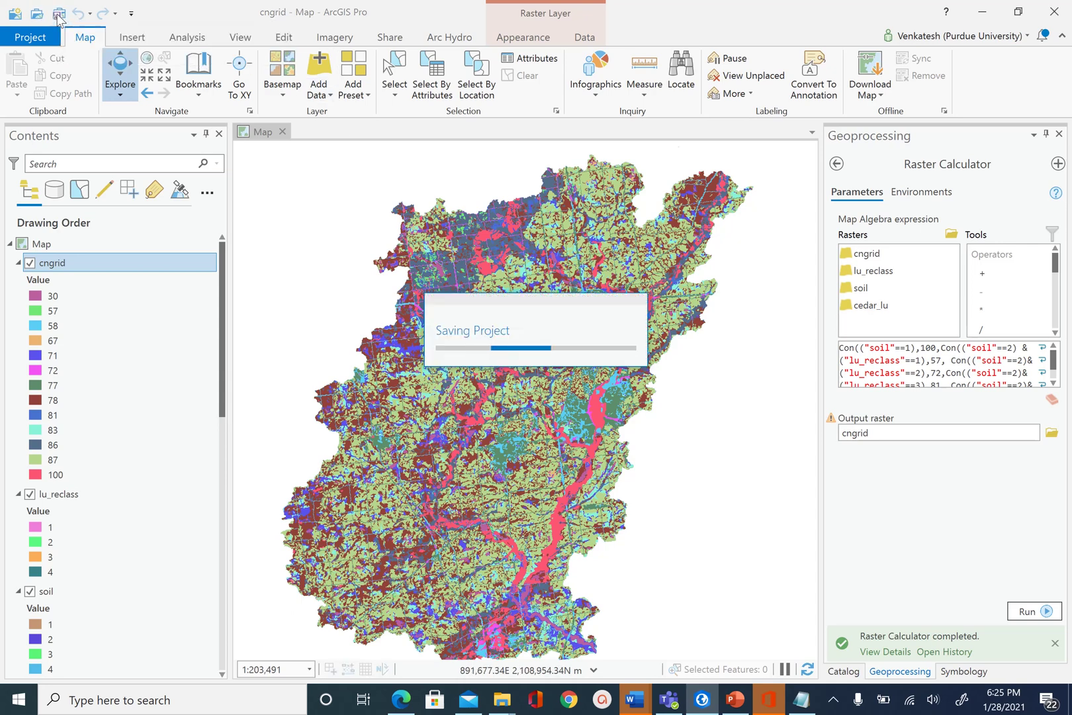